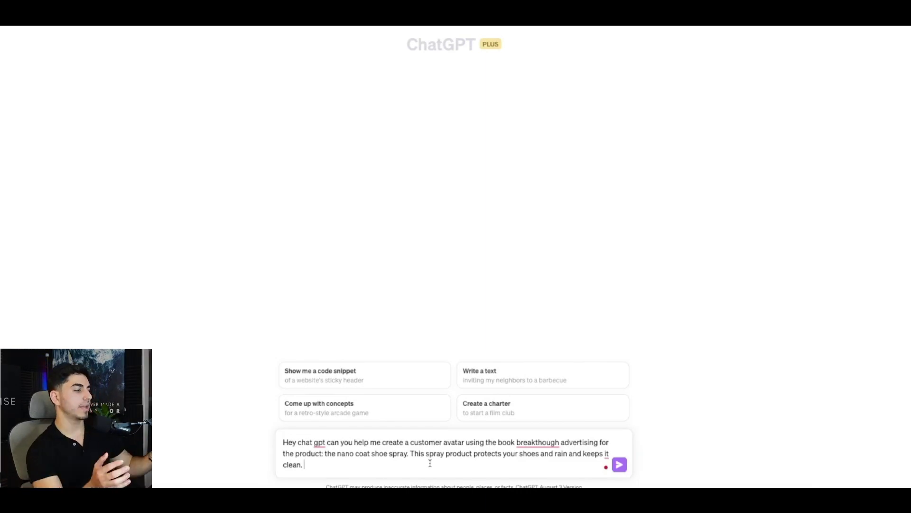
# Select the entire drafted nano coat shoe spray customer-avatar prompt
pyautogui.hotkey('ctrl', 'a')
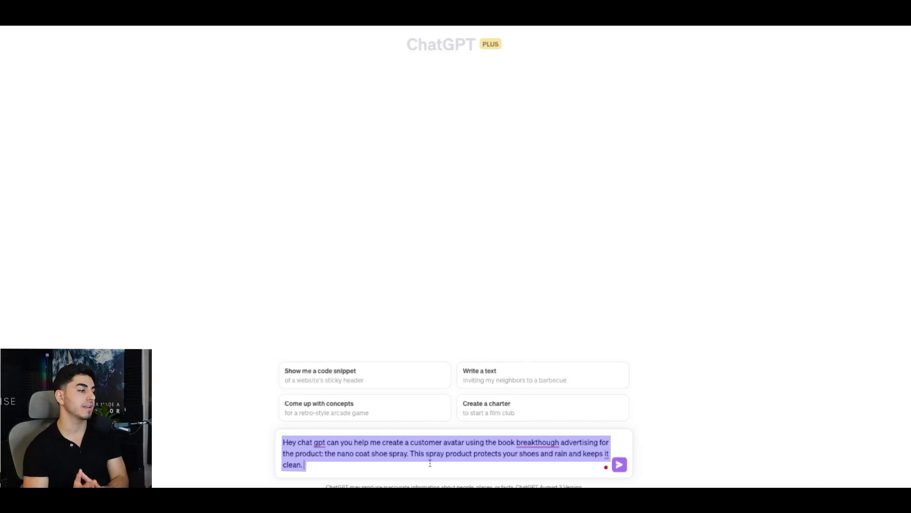
# Clear the selection on the drafted prompt in the message box
pyautogui.click(430, 464)
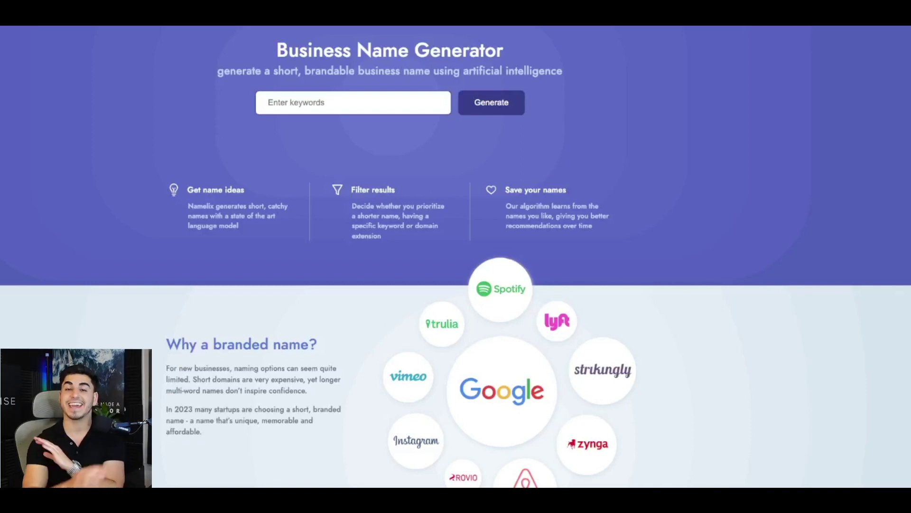
# Generate Namelix names for 'car spray' with Auto style and Medium randomness
pyautogui.click(380, 103)
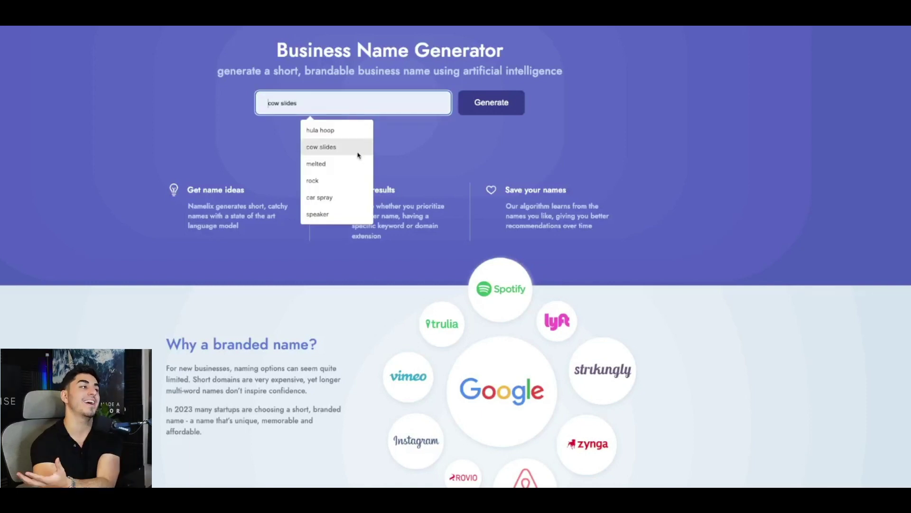
pyautogui.click(357, 196)
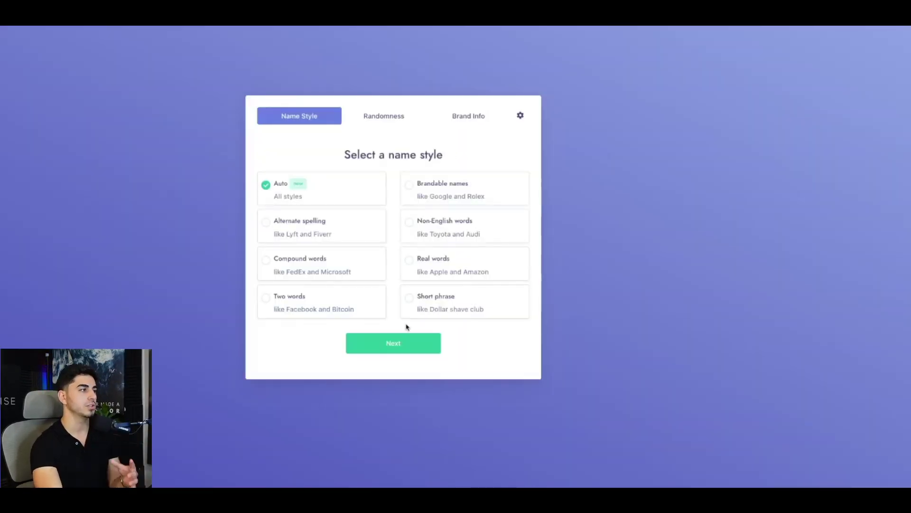
pyautogui.click(412, 345)
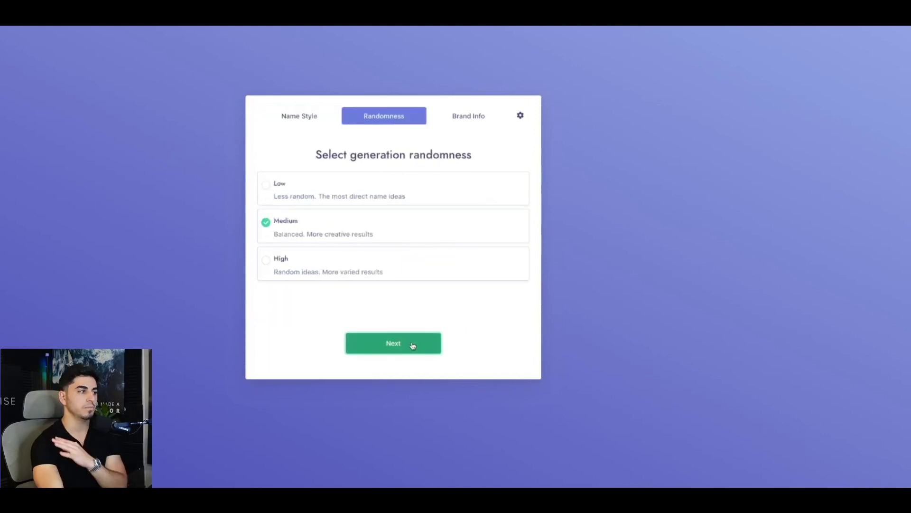
pyautogui.click(412, 344)
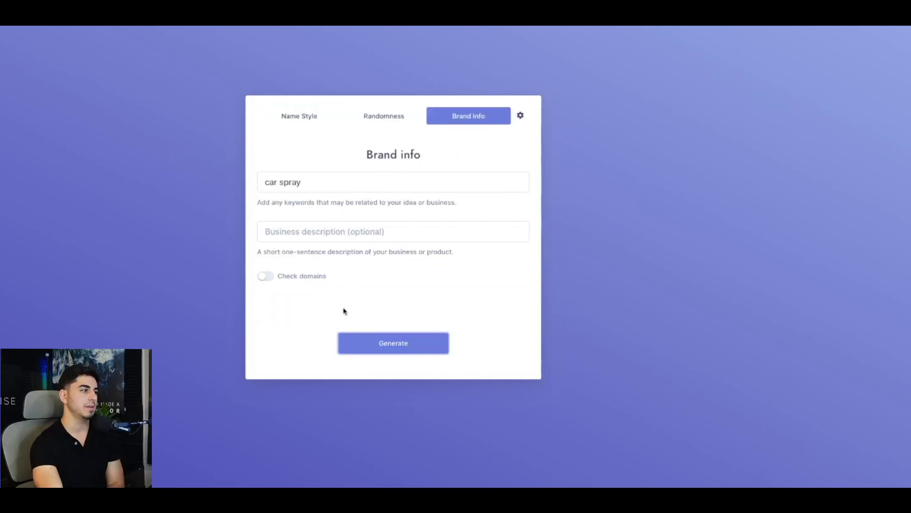
pyautogui.click(374, 342)
pyautogui.scroll(-1, 429, 323)
pyautogui.scroll(-1, 428, 324)
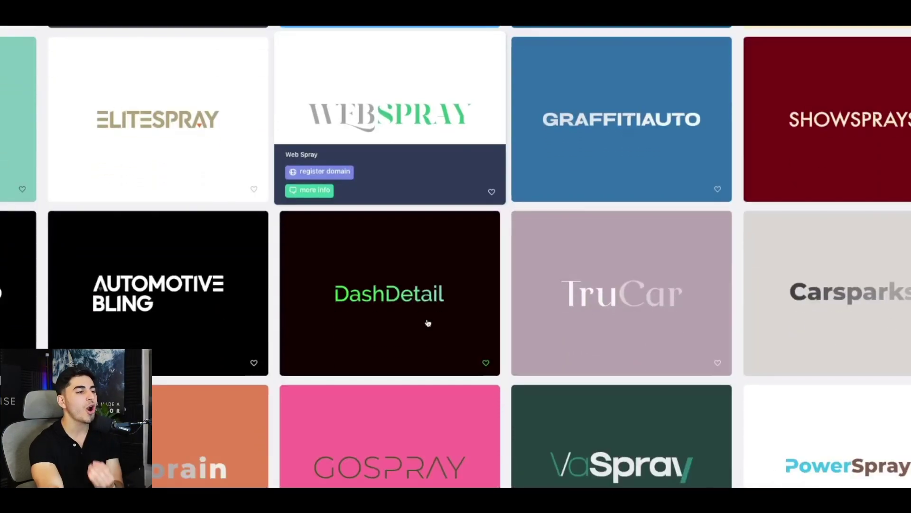
pyautogui.scroll(-3, 427, 323)
pyautogui.scroll(-2, 428, 323)
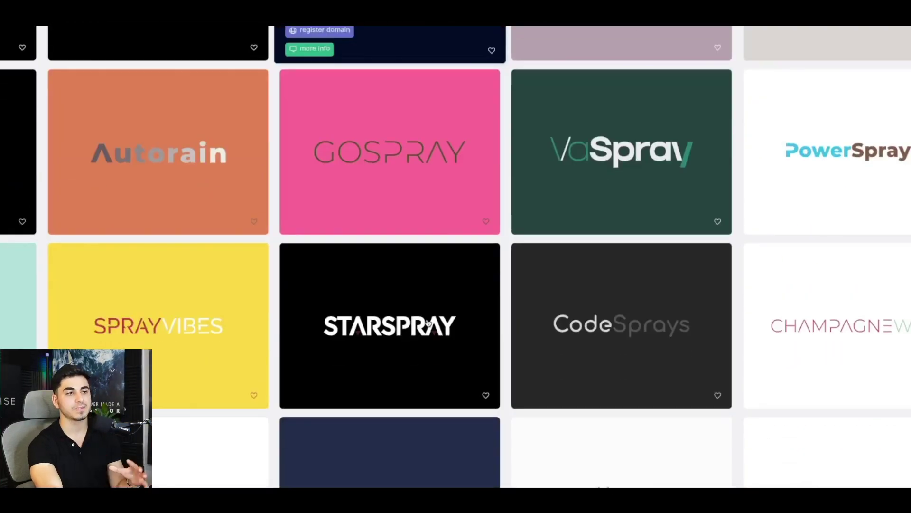
pyautogui.scroll(-2, 428, 324)
pyautogui.scroll(-3, 428, 323)
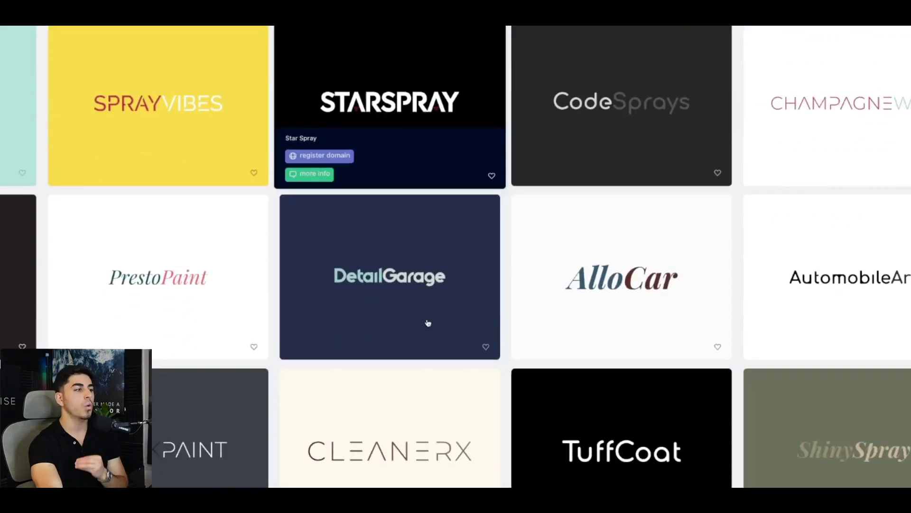
pyautogui.scroll(-1, 429, 324)
pyautogui.scroll(-3, 428, 323)
pyautogui.scroll(-2, 428, 323)
pyautogui.scroll(-1, 428, 324)
pyautogui.scroll(-1, 428, 323)
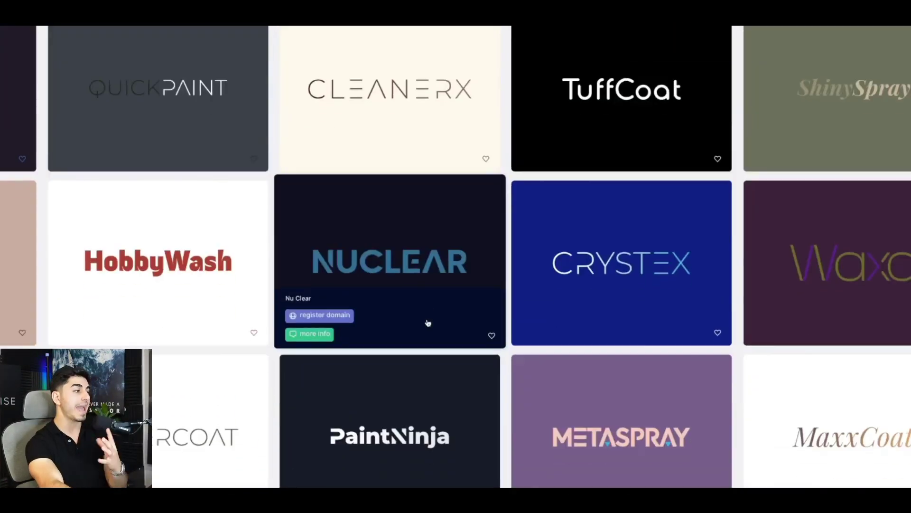
pyautogui.scroll(-2, 428, 323)
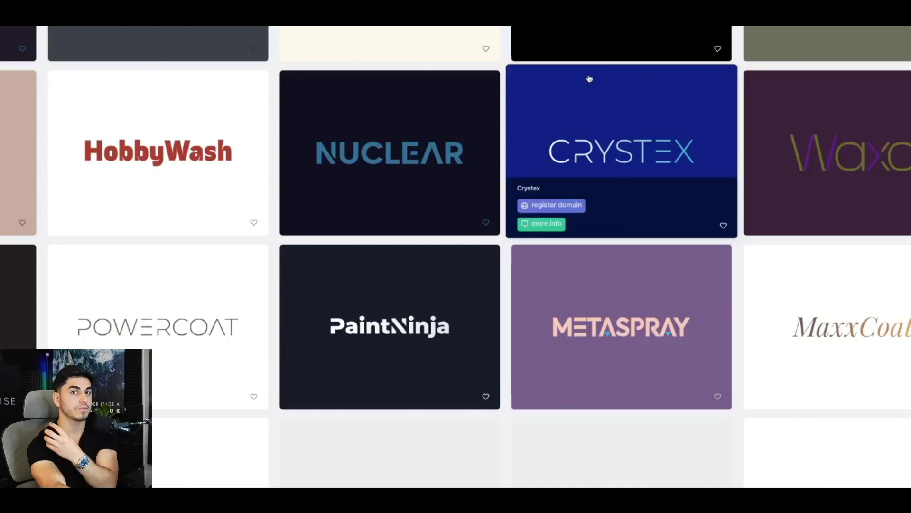
pyautogui.scroll(-8, 589, 78)
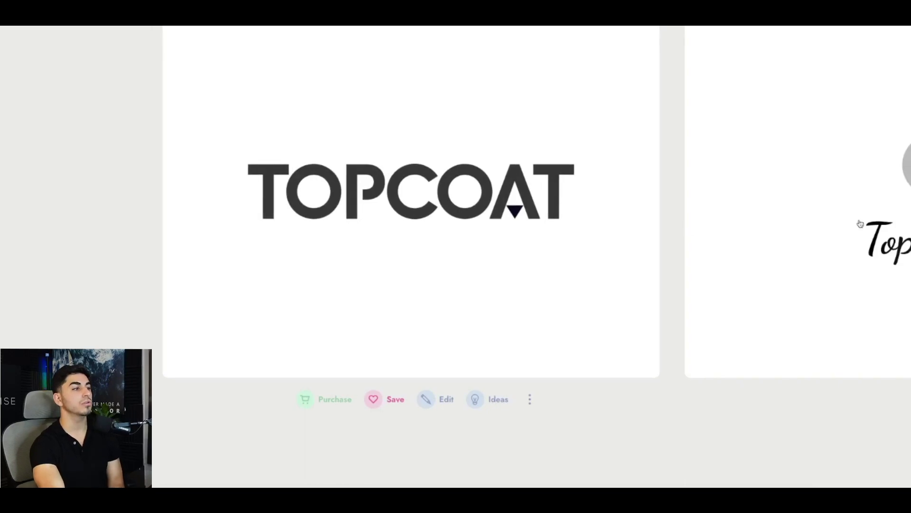
pyautogui.scroll(-6, 860, 225)
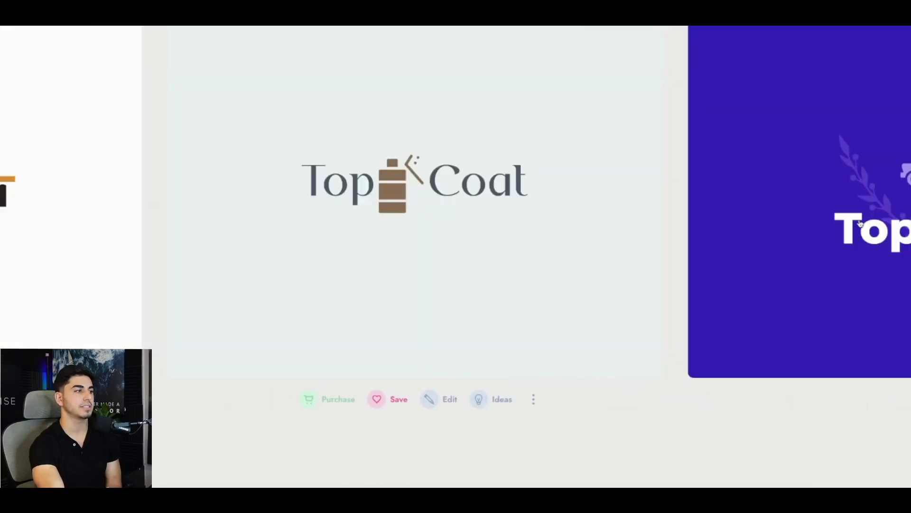
pyautogui.scroll(-8, 860, 224)
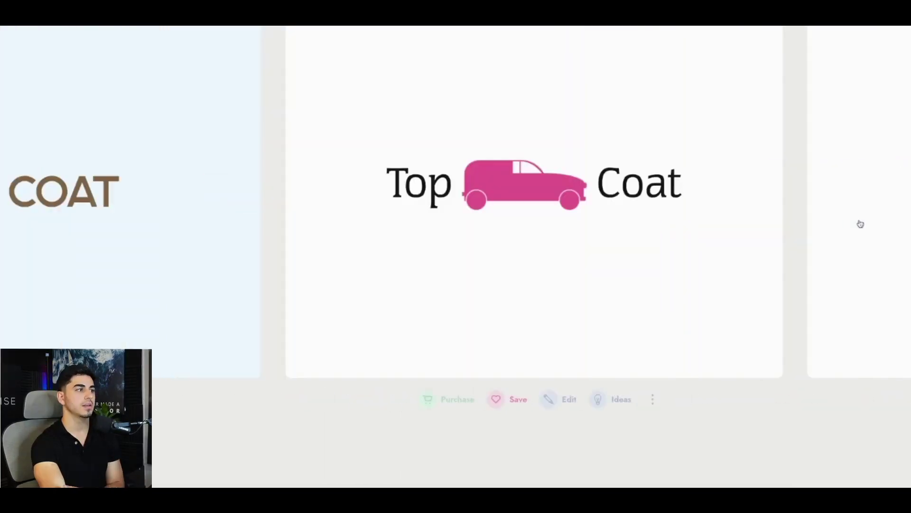
pyautogui.scroll(-4, 846, 228)
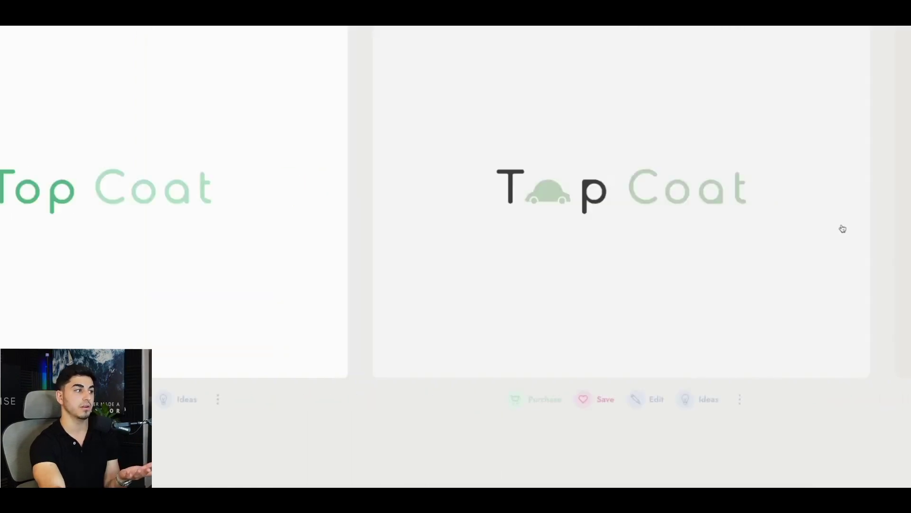
pyautogui.scroll(-4, 843, 229)
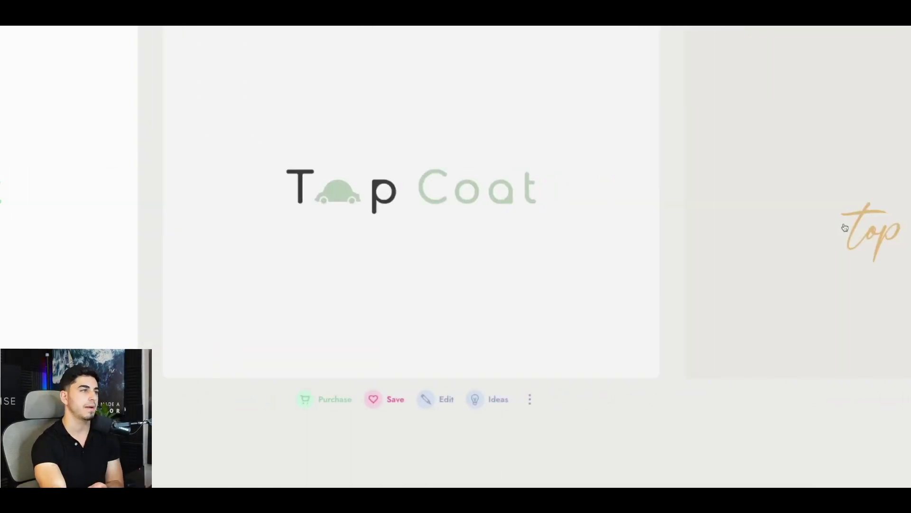
pyautogui.scroll(-4, 846, 228)
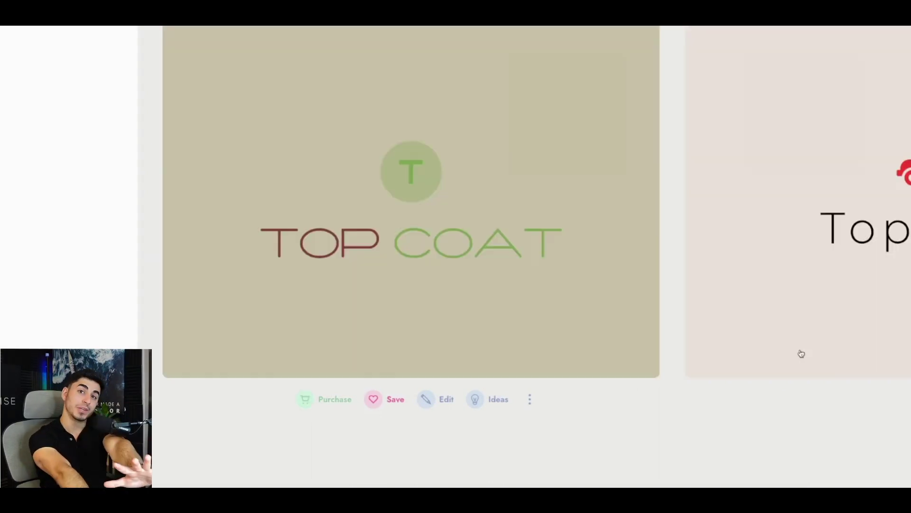
pyautogui.scroll(-4, 801, 354)
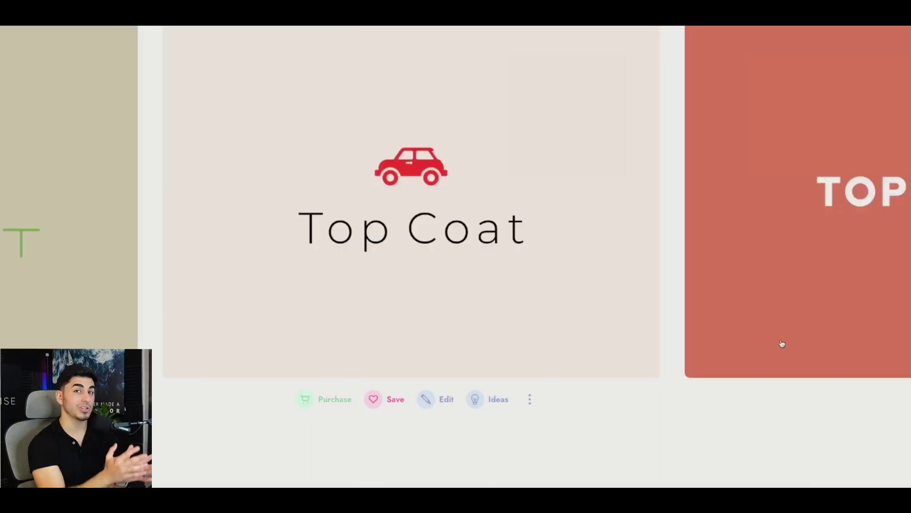